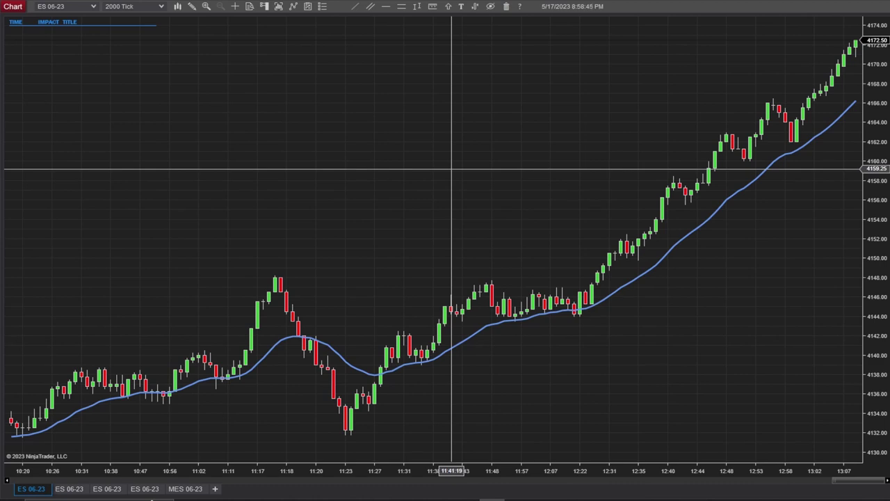
- Examine the ES 06-23 chart's general, color and line properties
right_click(451, 169)
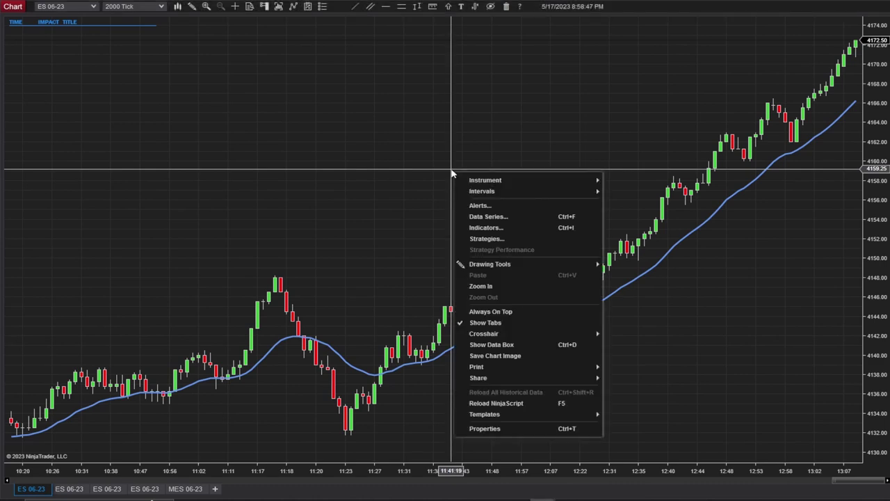
click(491, 429)
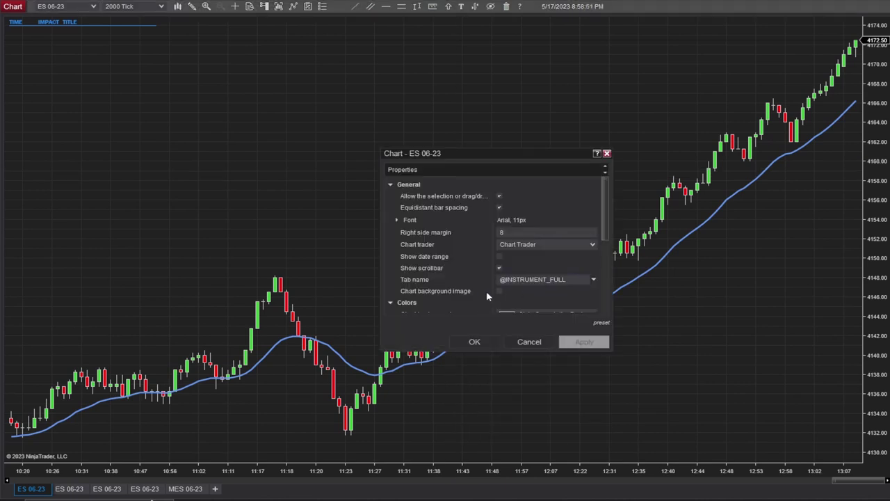
drag(604, 235, 602, 268)
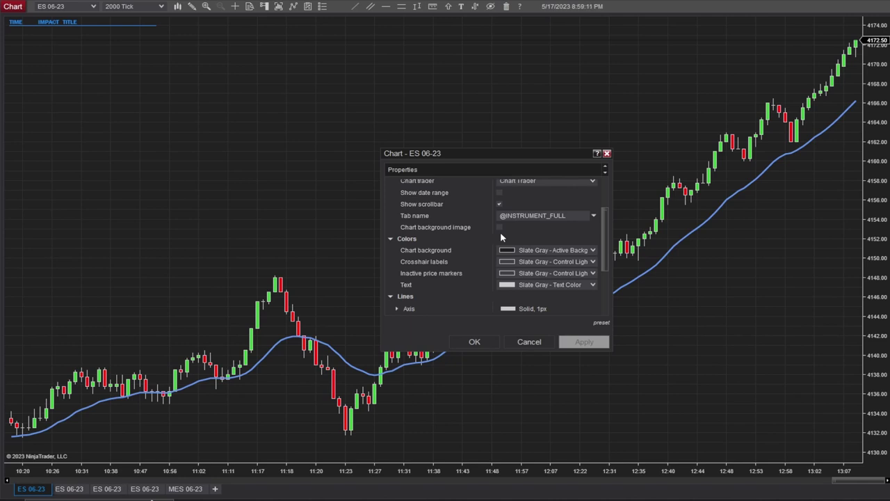
click(530, 340)
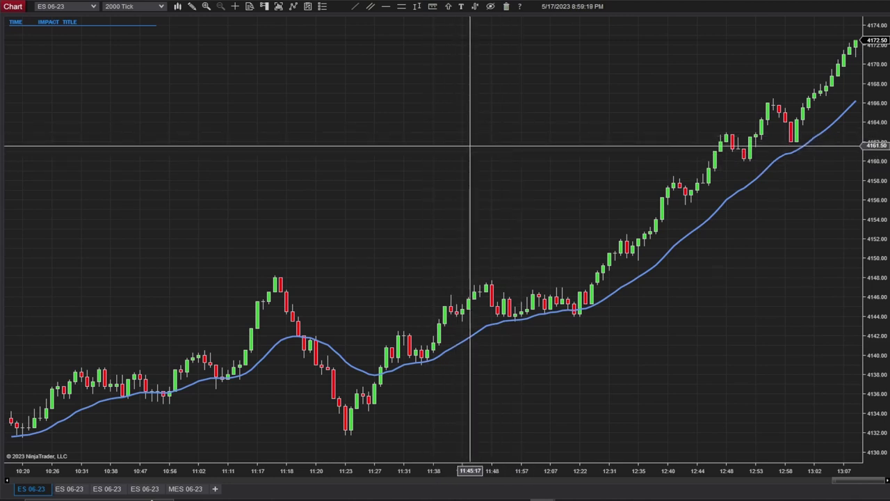
right_click(470, 147)
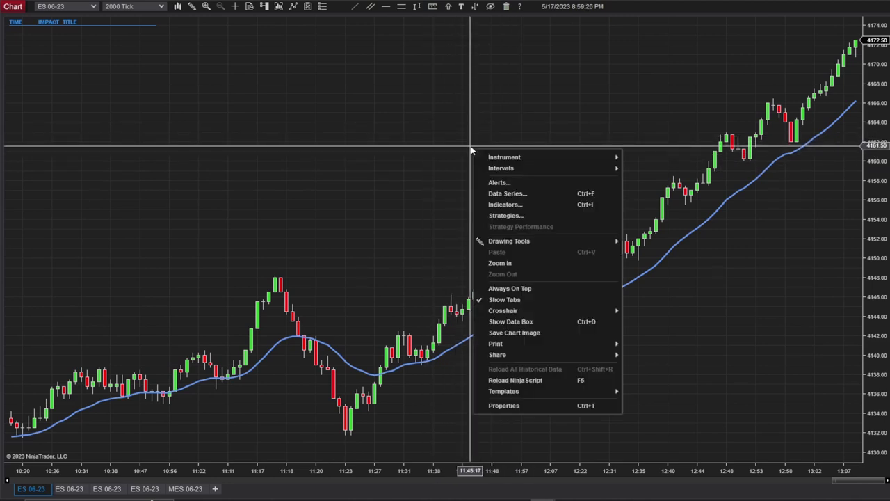
click(513, 403)
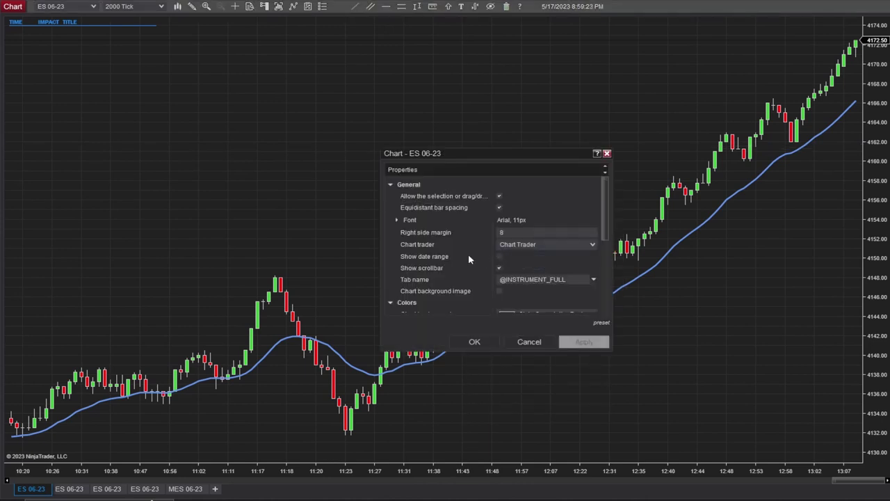
scroll(417, 255, down, 3)
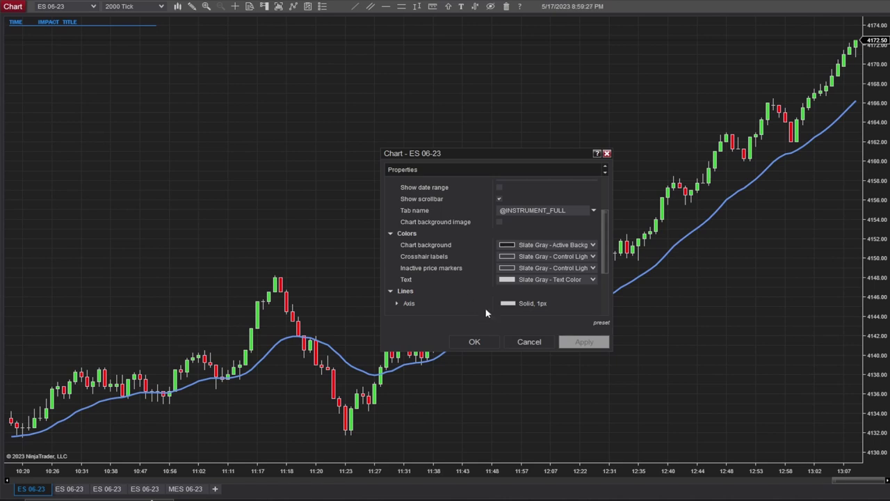
click(486, 344)
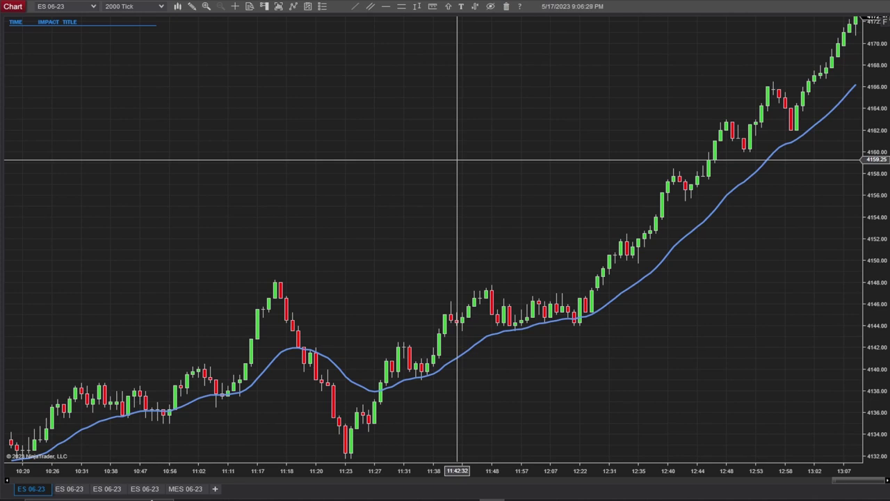
- Compress and re-expand the chart's price axis, and inspect the right scale's range and horizontal grid line properties
drag(874, 207, 881, 319)
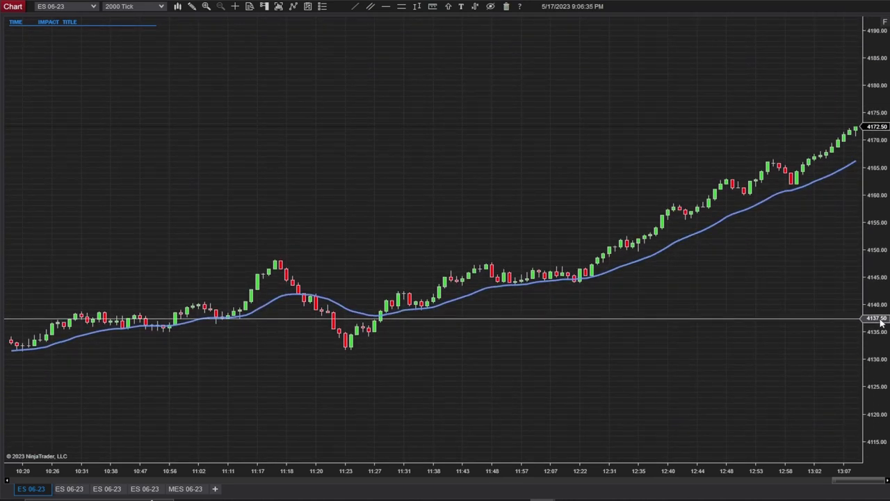
drag(877, 274, 875, 159)
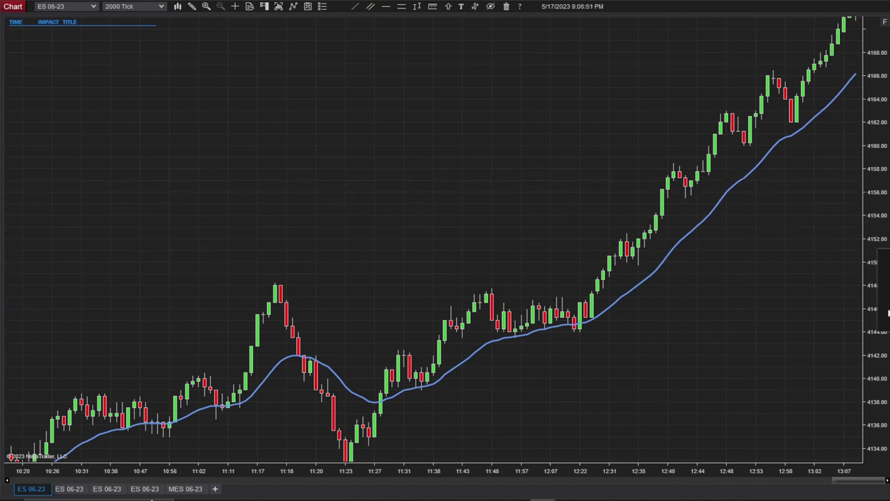
double_click(881, 317)
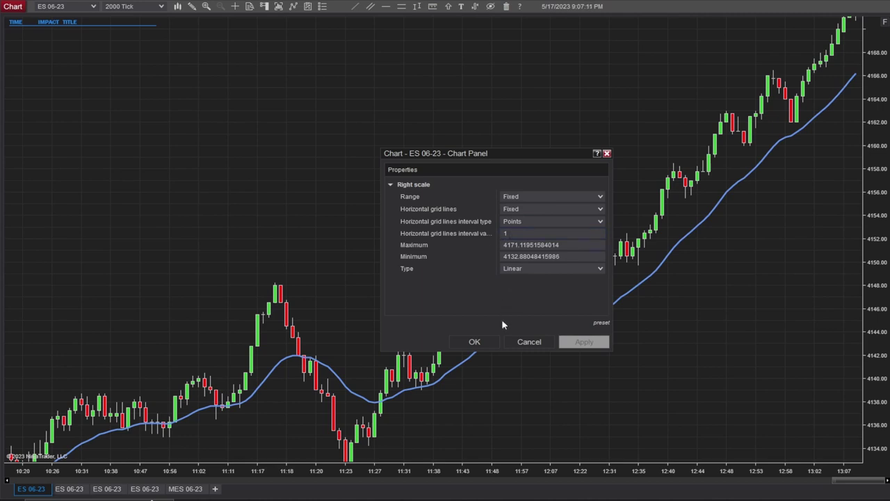
click(529, 341)
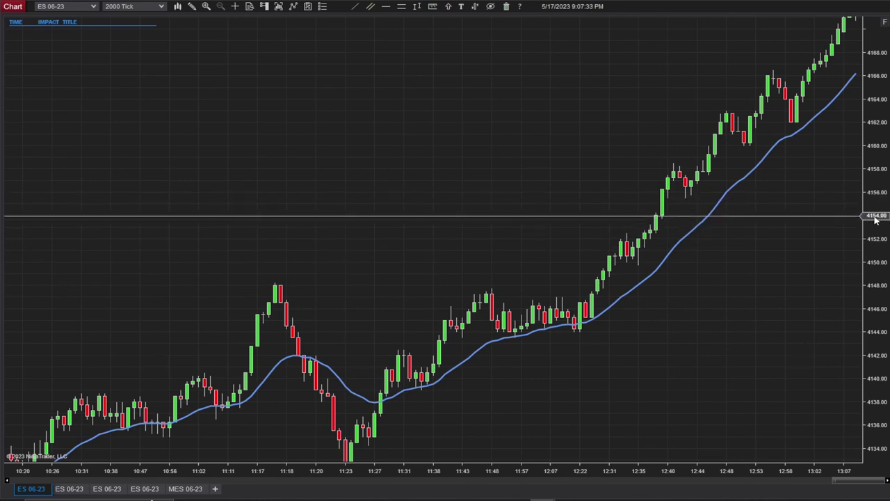
double_click(881, 292)
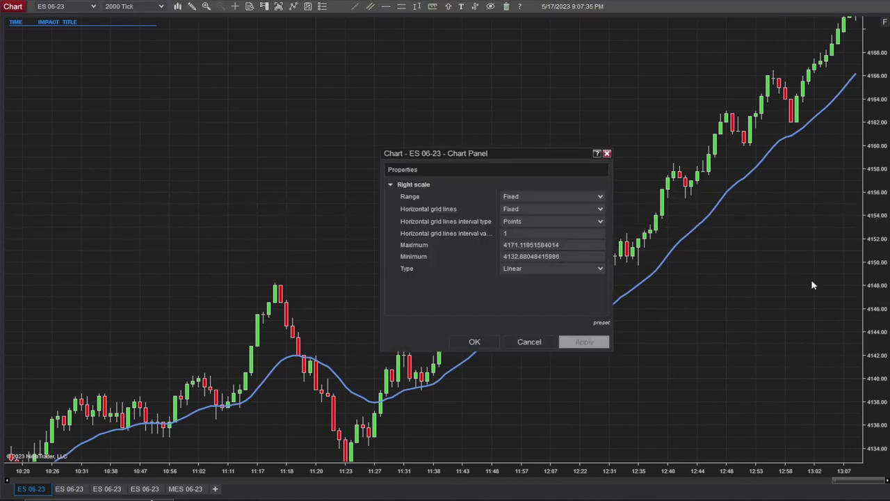
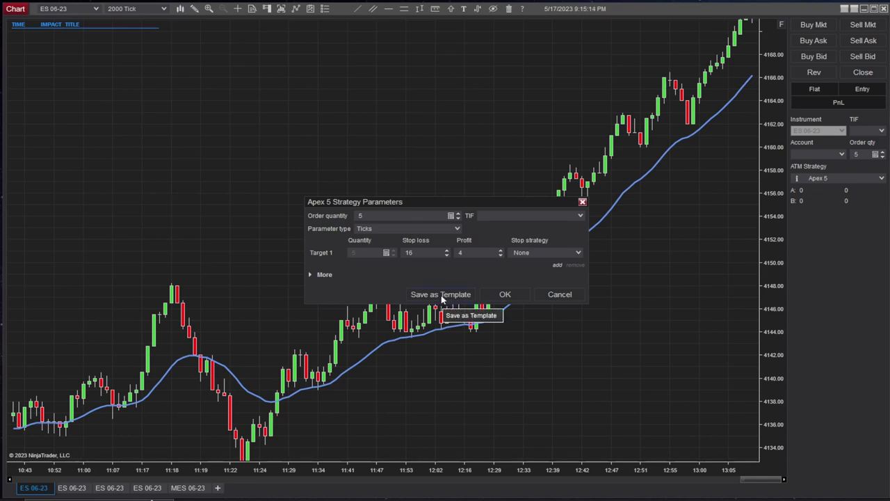
- View the saved ATM templates from the Apex 5 strategy parameters, and close both dialogs without saving
click(441, 294)
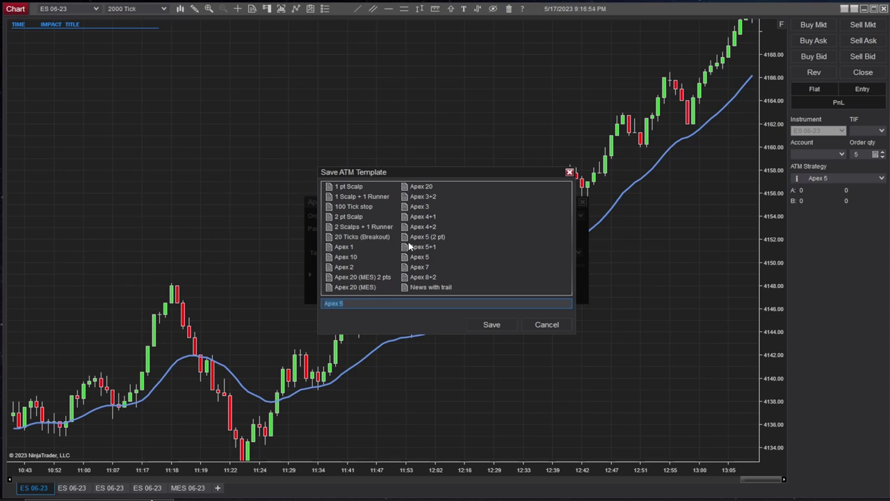
click(547, 325)
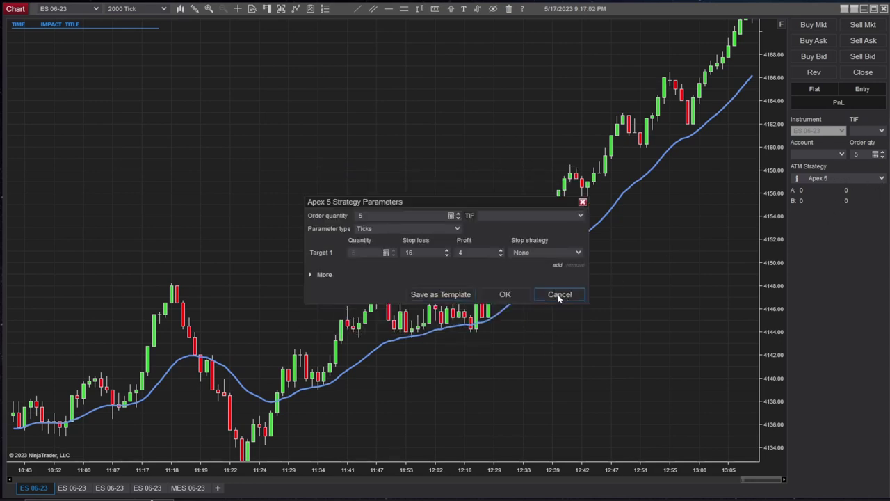
click(560, 294)
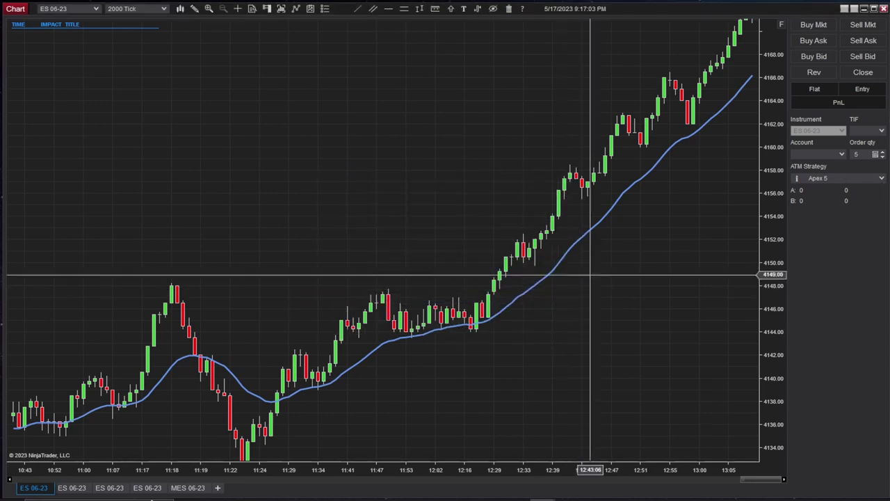
- Look through the available ATM strategies and review the Apex 5 strategy's parameters
click(882, 179)
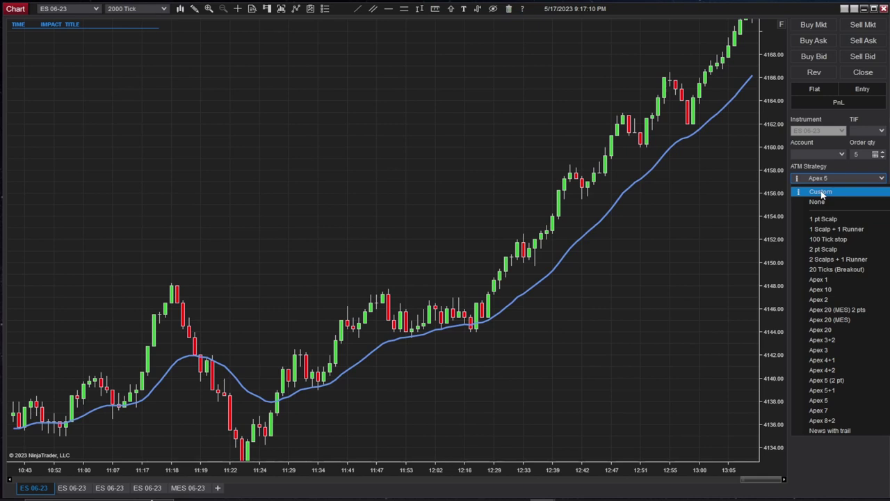
click(857, 171)
mouse_move(863, 178)
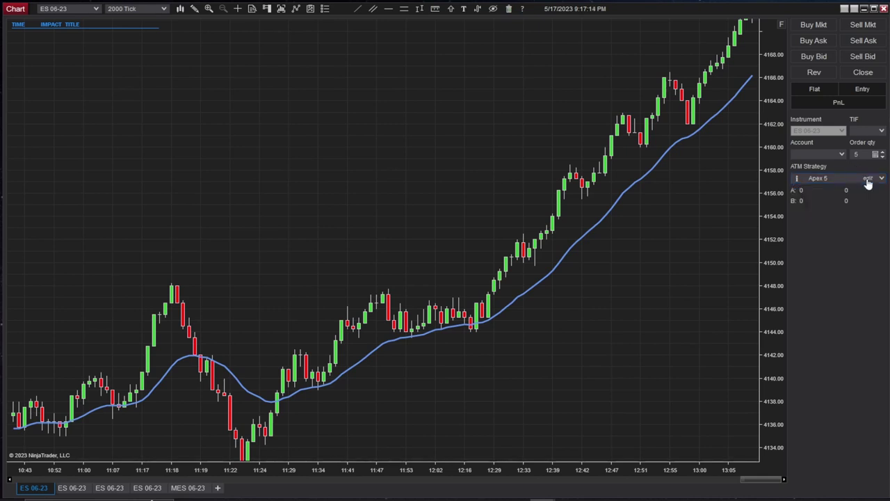
click(866, 179)
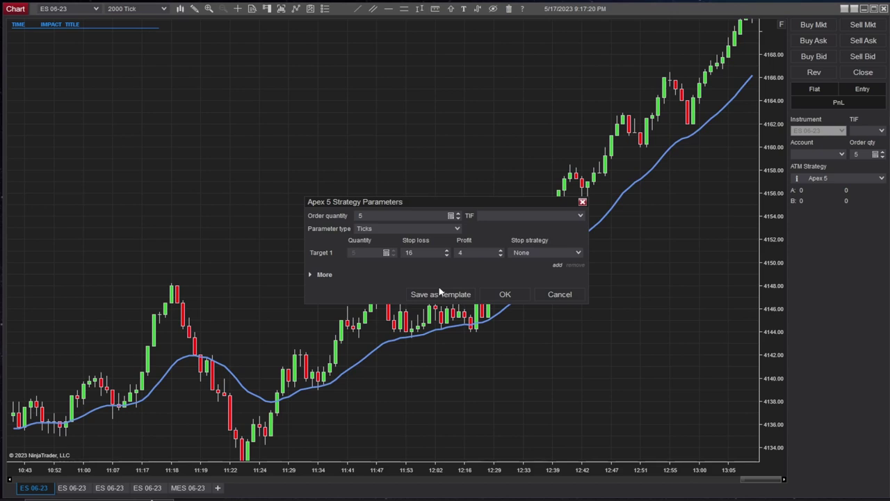
click(505, 294)
- Select the 2 Scalps + 1 Runner ATM strategy and review its target and stop parameters without changing them
click(880, 180)
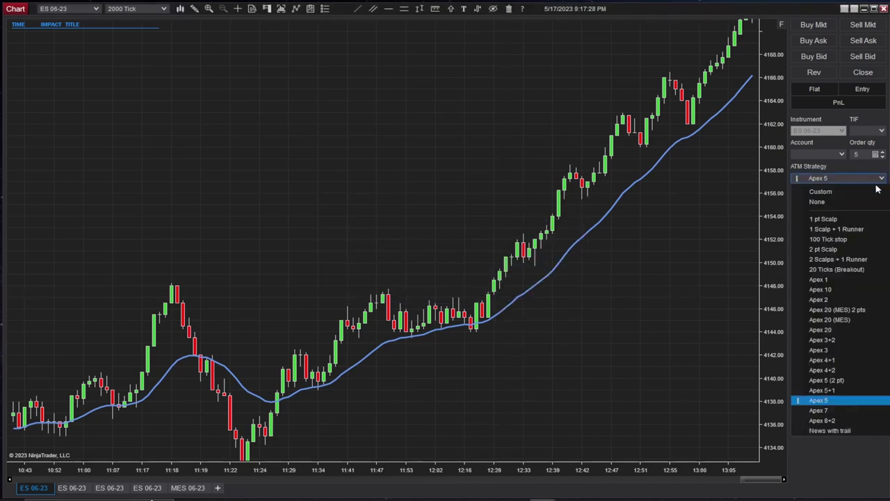
click(848, 259)
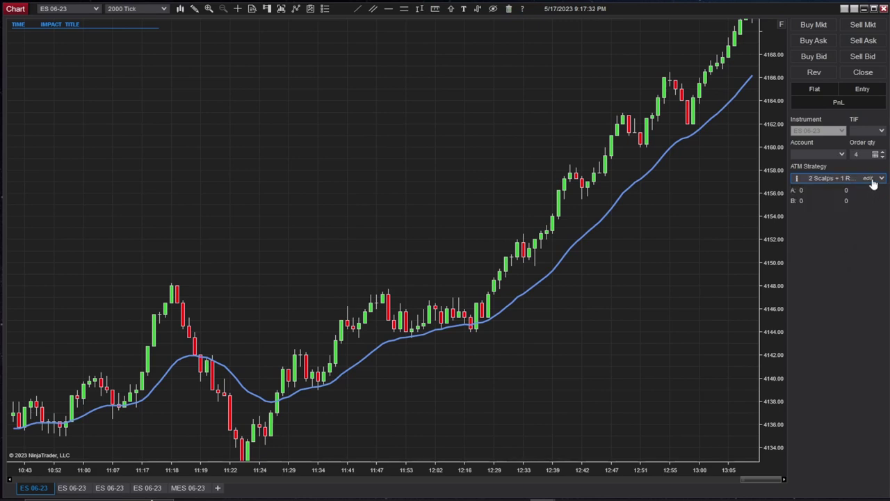
click(869, 179)
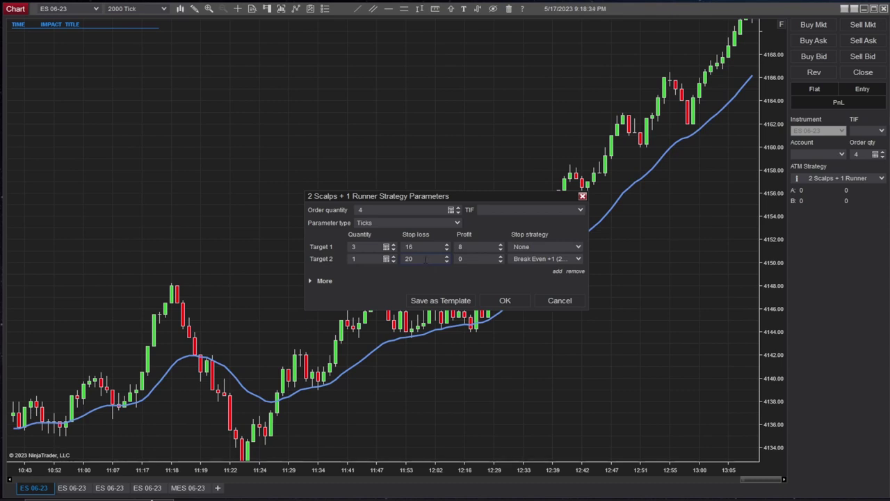
click(556, 303)
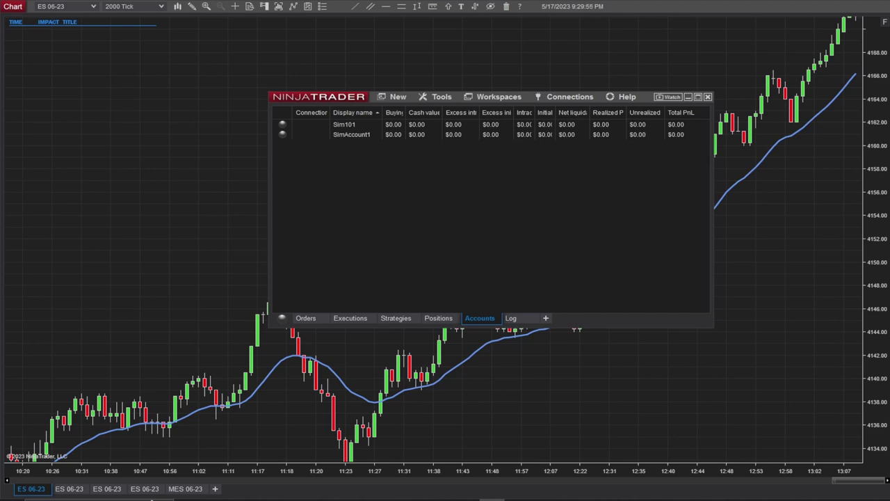
click(786, 406)
right_click(776, 405)
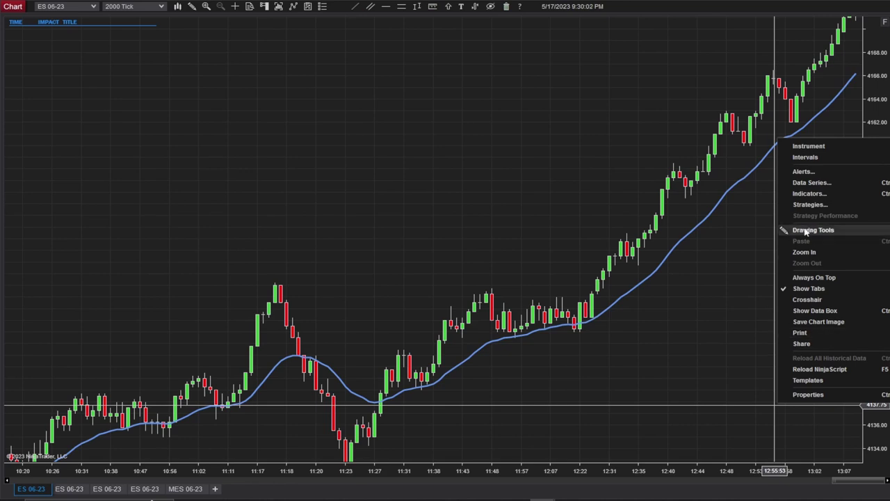
- Switch to the Control Center, open the Hot Keys settings and examine the shortcuts assigned in the Chart category
click(543, 499)
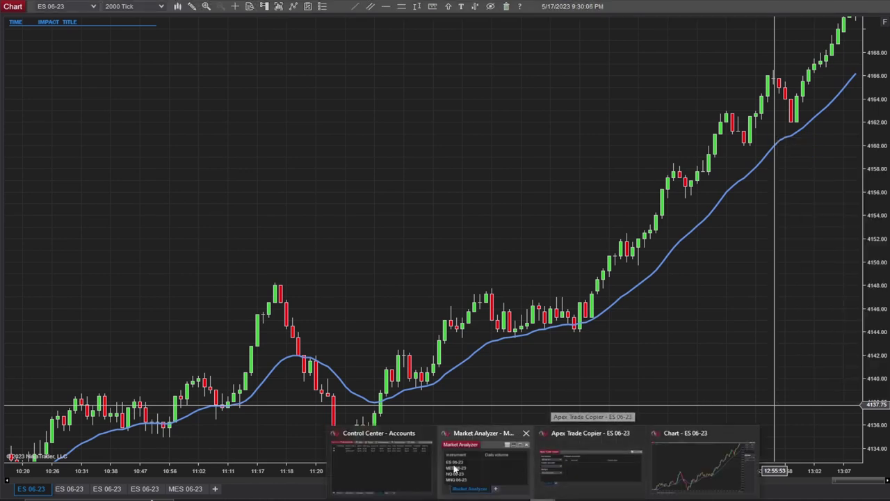
click(383, 466)
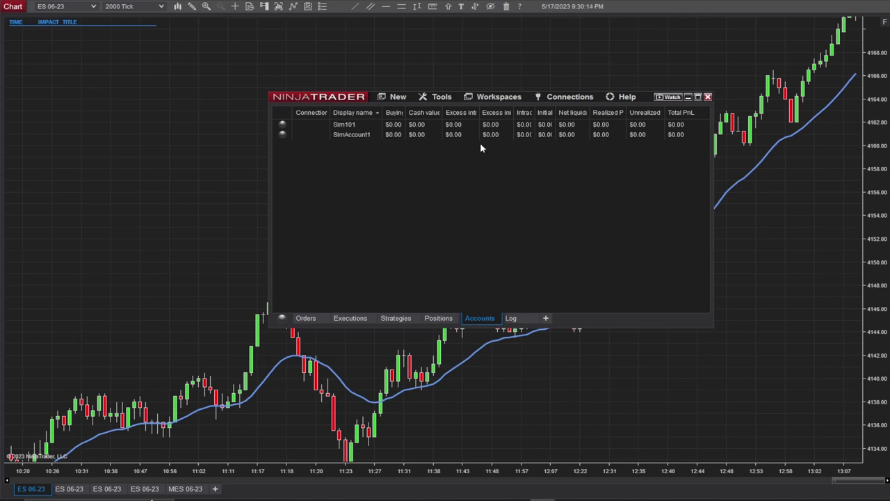
click(440, 97)
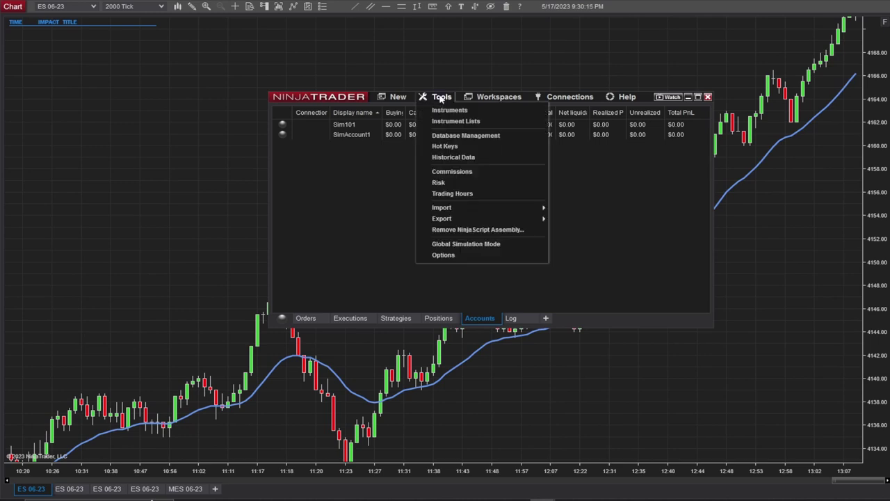
click(442, 147)
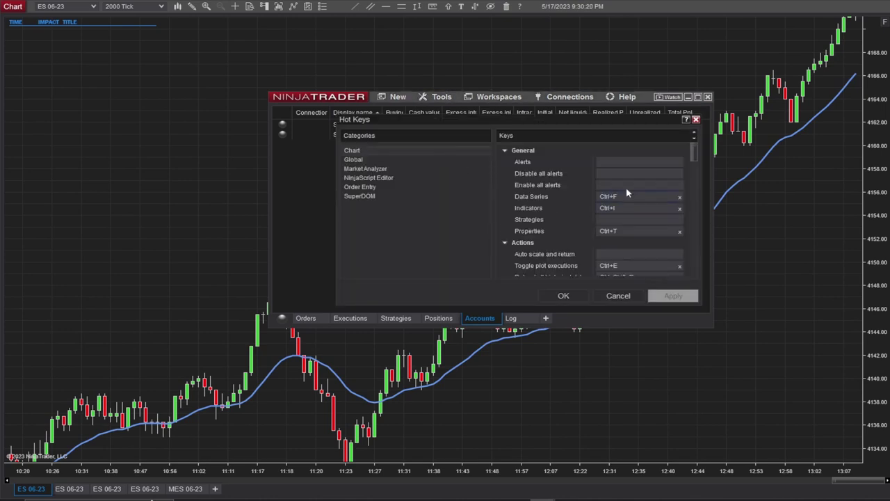
scroll(643, 228, down, 5)
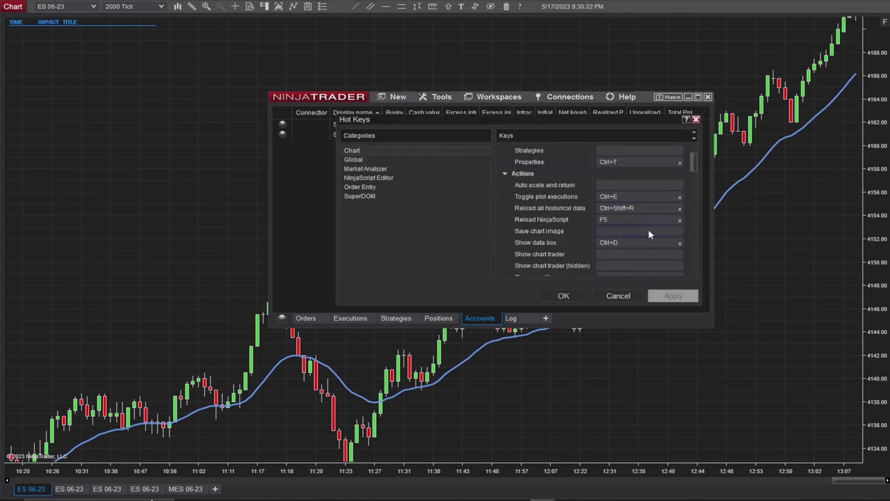
scroll(648, 233, down, 3)
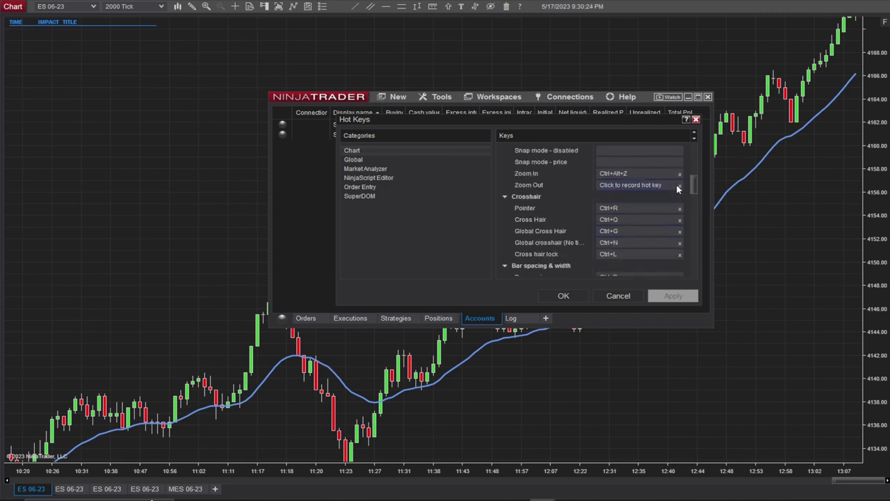
scroll(622, 243, up, 5)
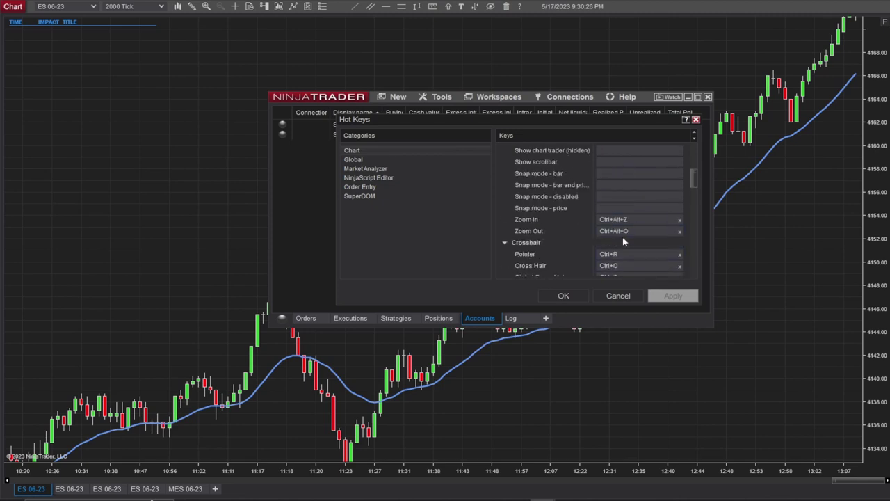
scroll(623, 242, up, 1)
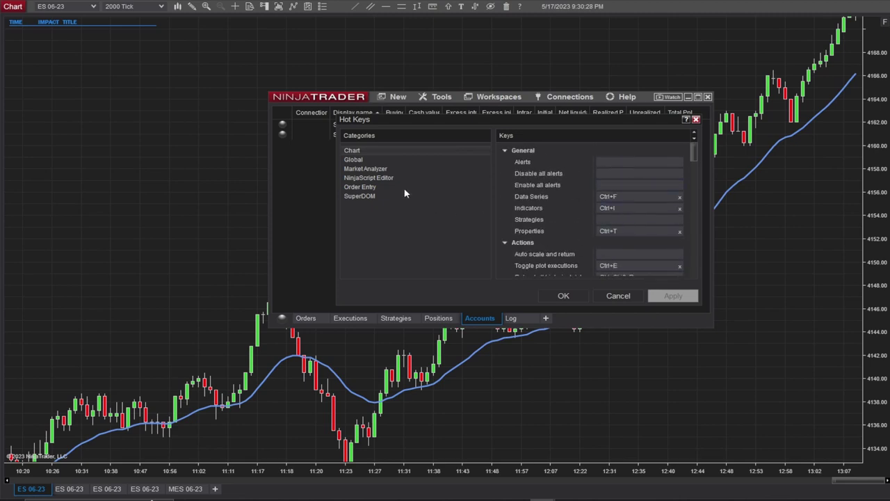
- Examine the hot keys assigned in the Order Entry category, including the general order actions and the custom limit orders
click(361, 189)
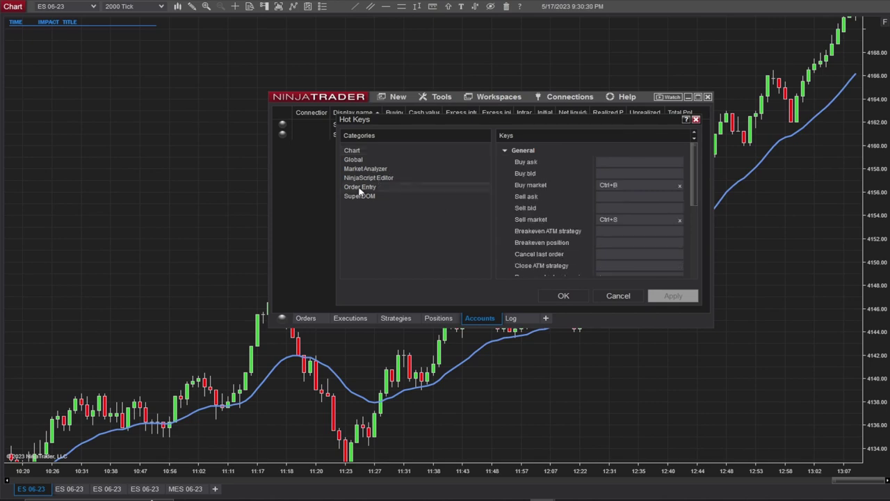
scroll(625, 203, down, 5)
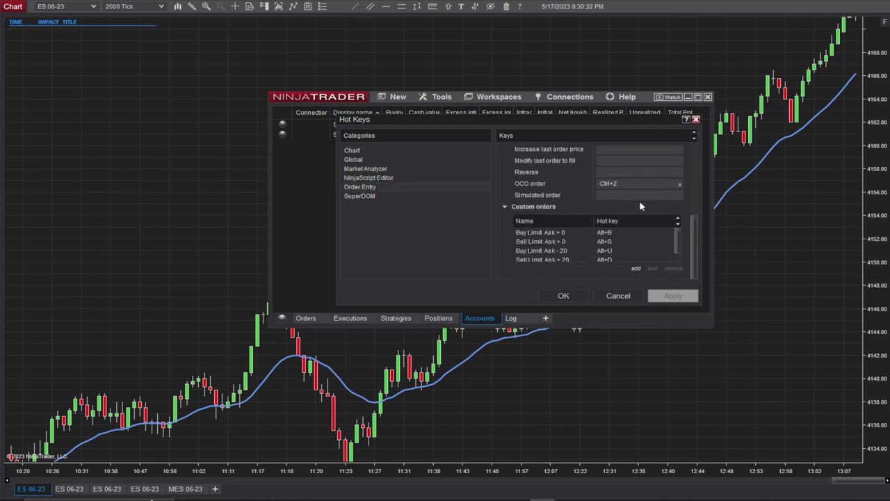
scroll(623, 207, up, 2)
scroll(623, 206, up, 3)
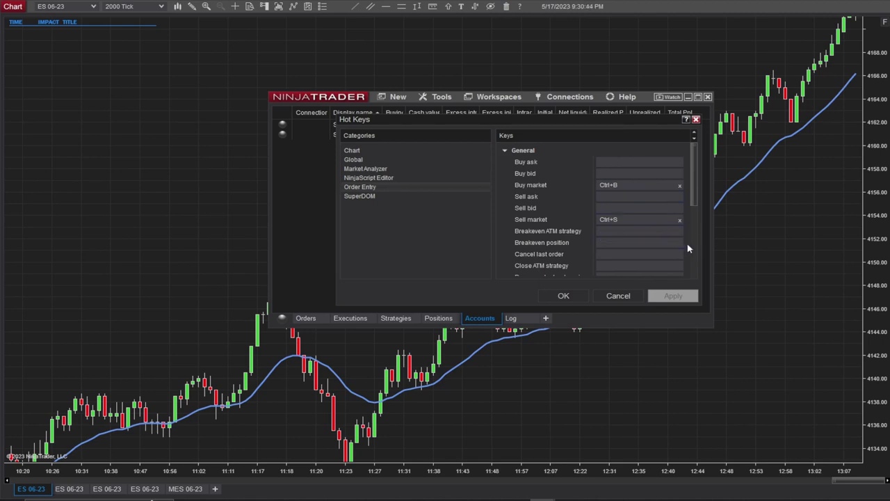
scroll(688, 248, down, 10)
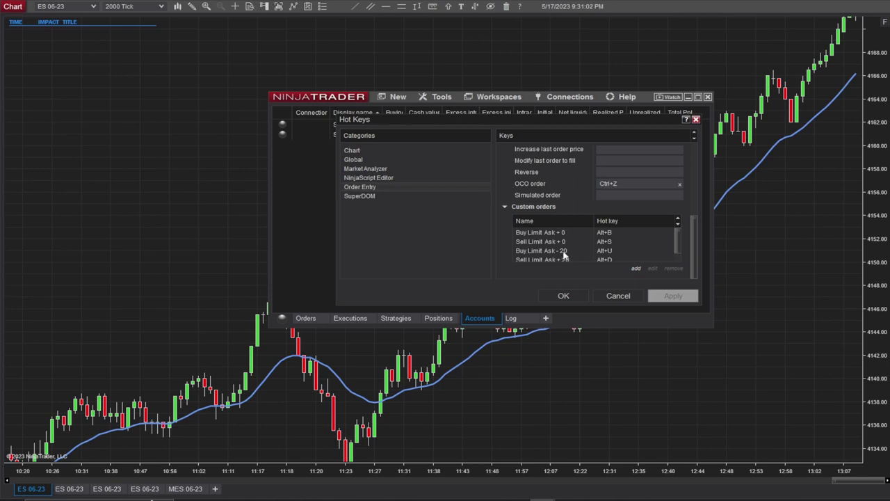
scroll(569, 254, down, 1)
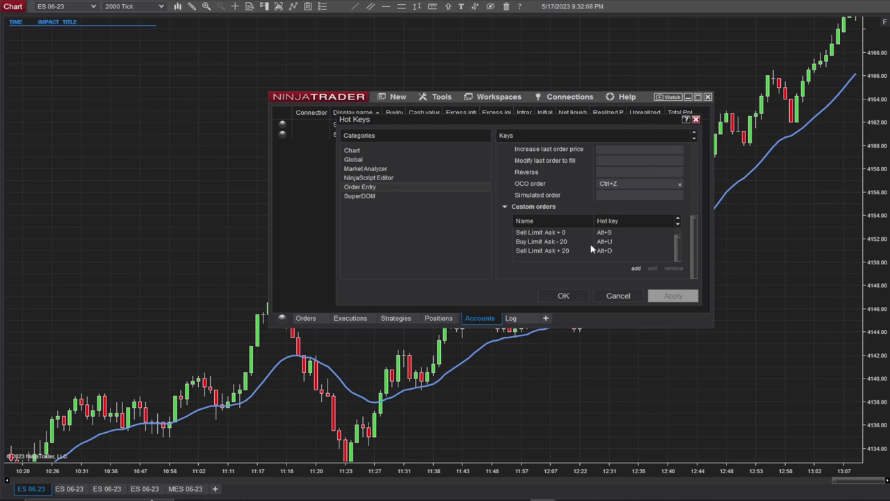
- View the options for adding a custom order hot key, and close both the custom order form and the Hot Keys settings without saving
click(635, 269)
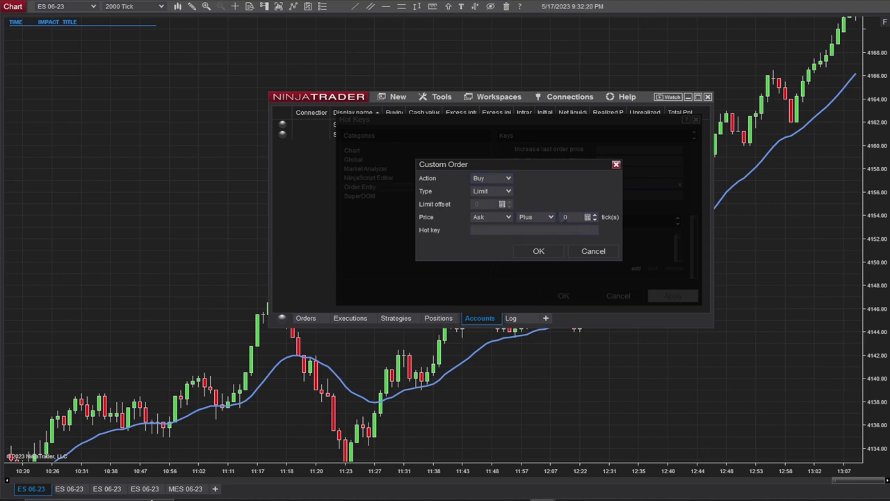
click(589, 253)
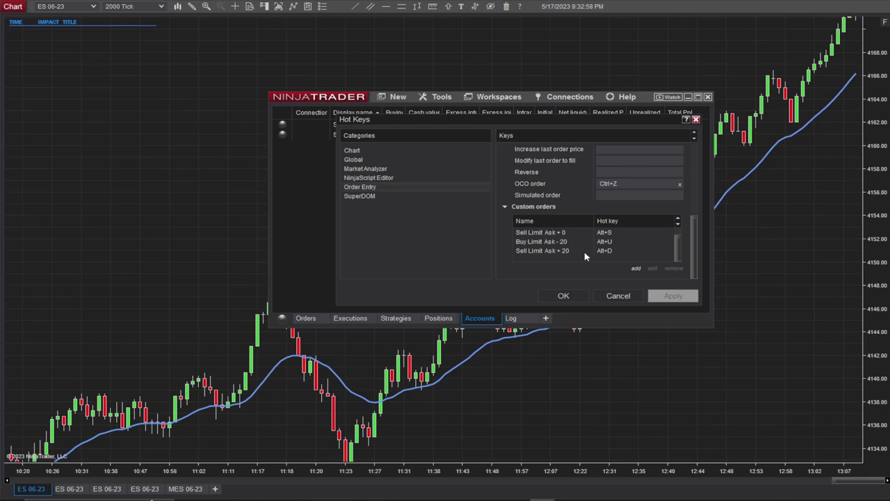
click(618, 295)
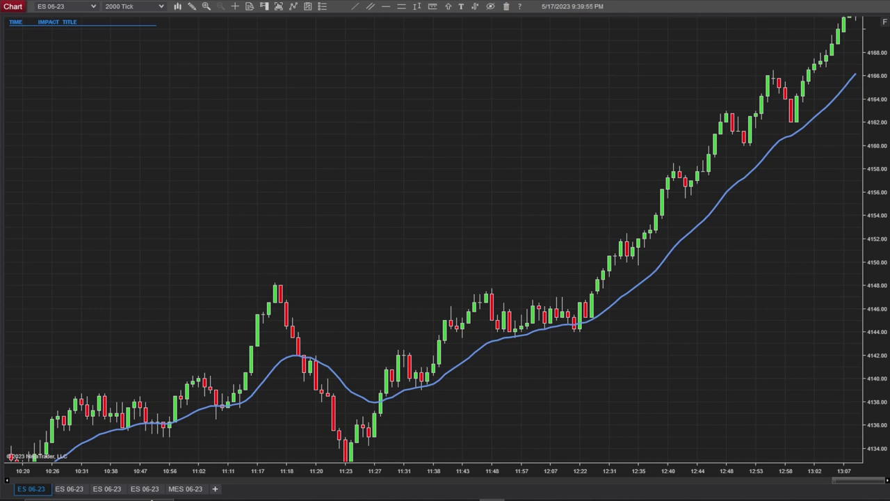
- Choose the 2000 Tick interval for the ES 06-23 chart, and look through the chart properties without changing them
click(160, 7)
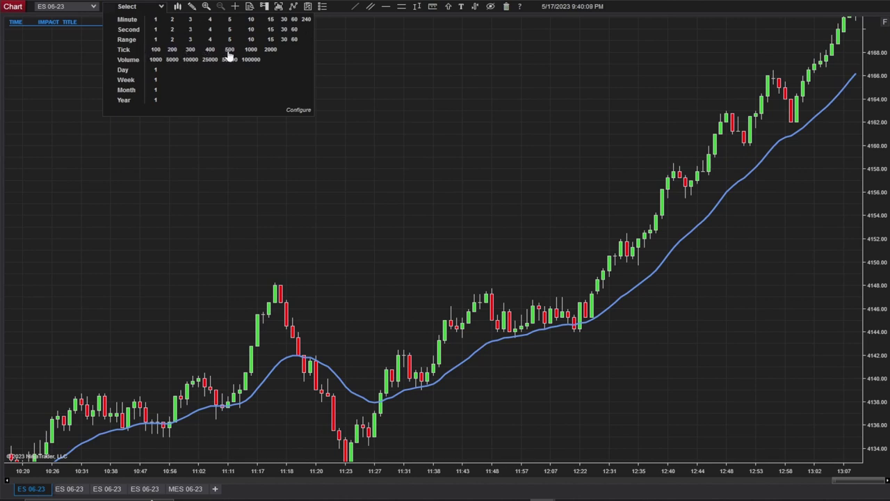
click(271, 49)
right_click(355, 90)
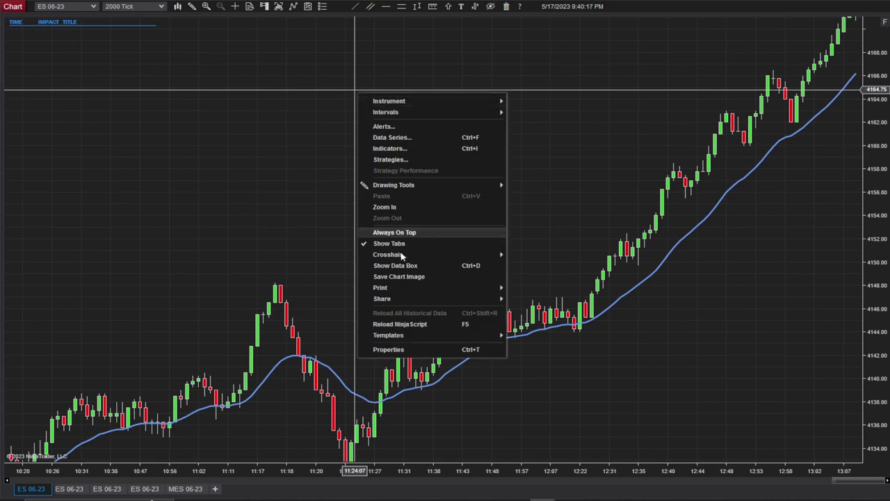
click(387, 349)
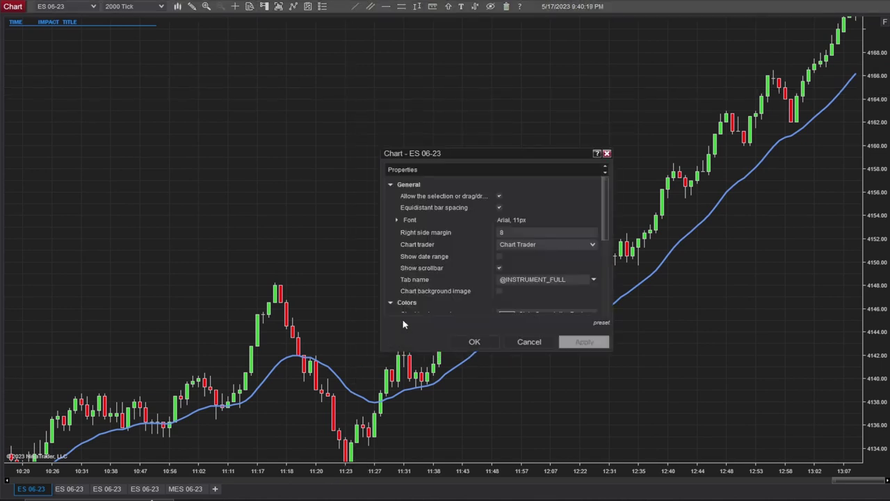
scroll(549, 254, down, 10)
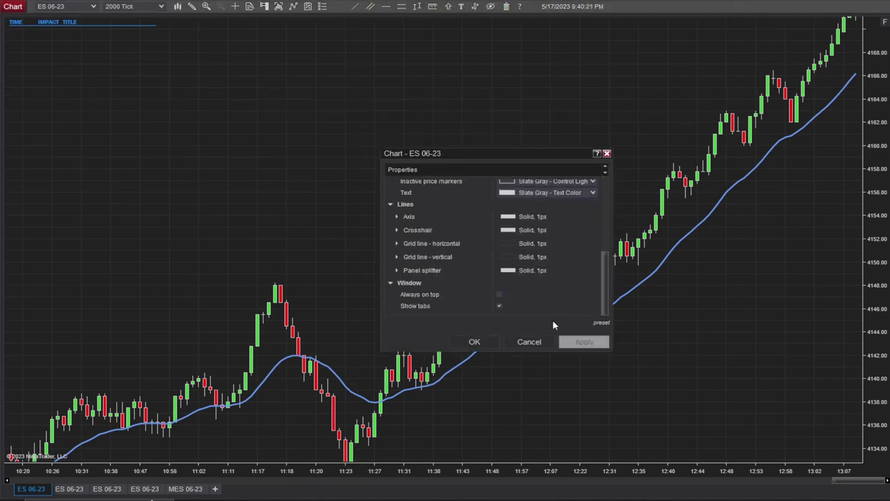
click(534, 344)
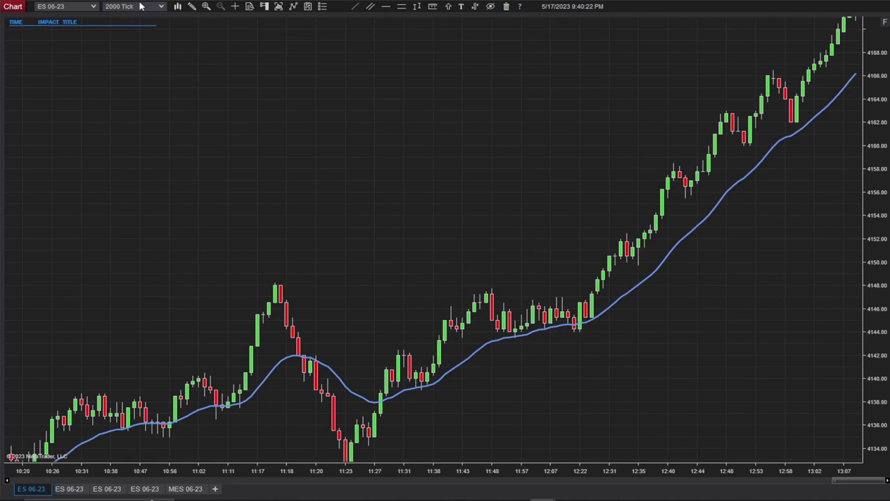
- Review the chart's Data Series settings and the available bar types, keep the type at Tick, and close without applying changes
click(279, 6)
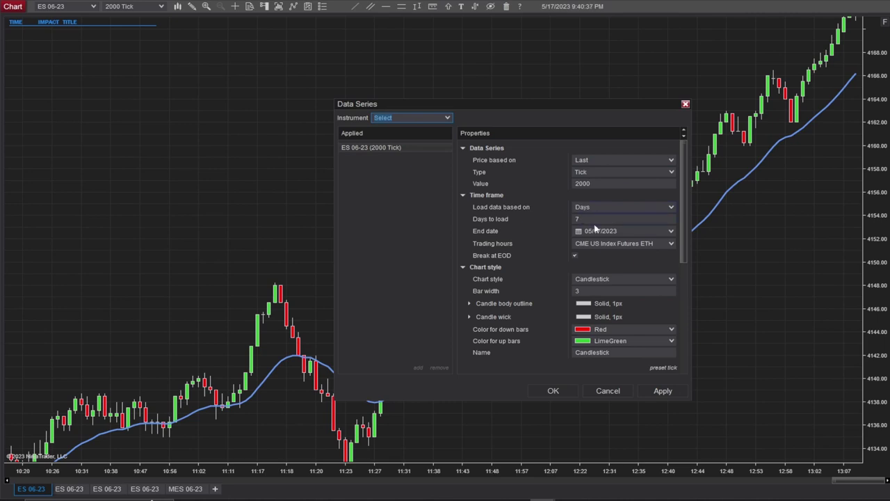
scroll(621, 234, down, 4)
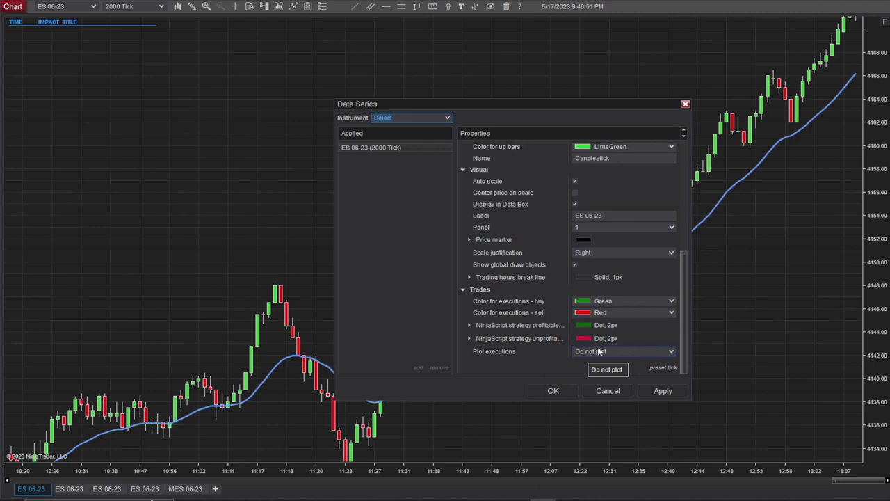
scroll(621, 317, up, 10)
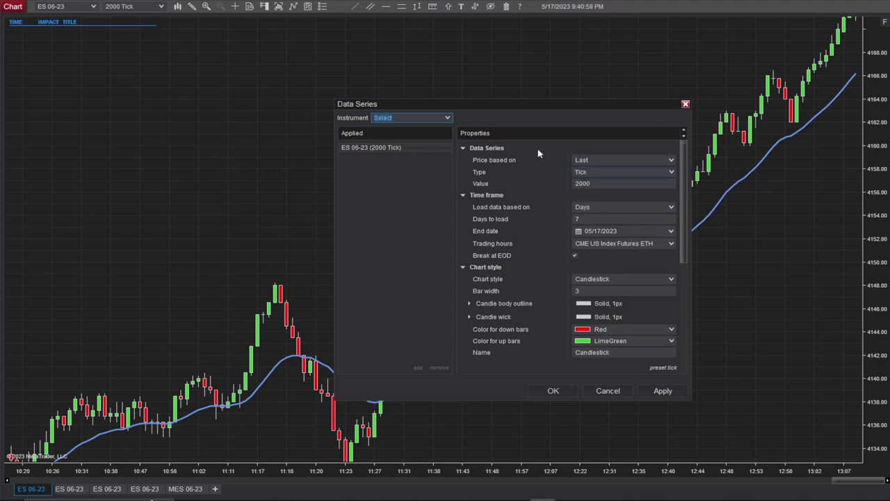
click(666, 172)
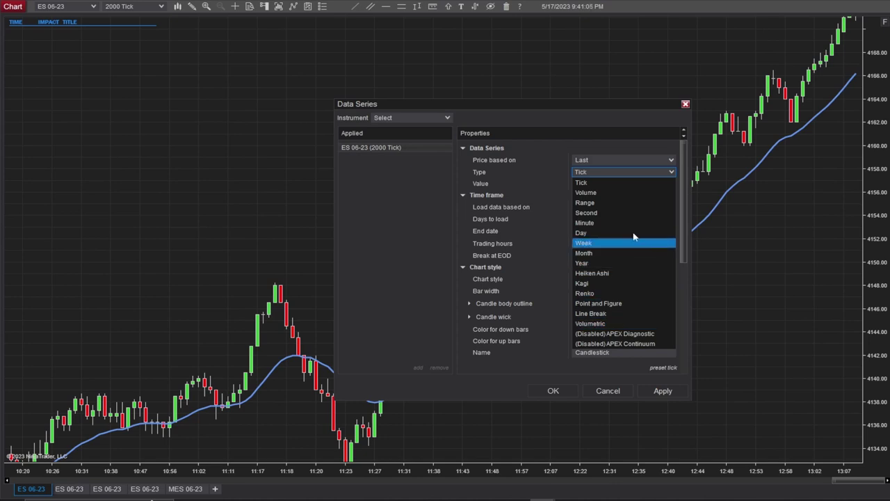
click(594, 183)
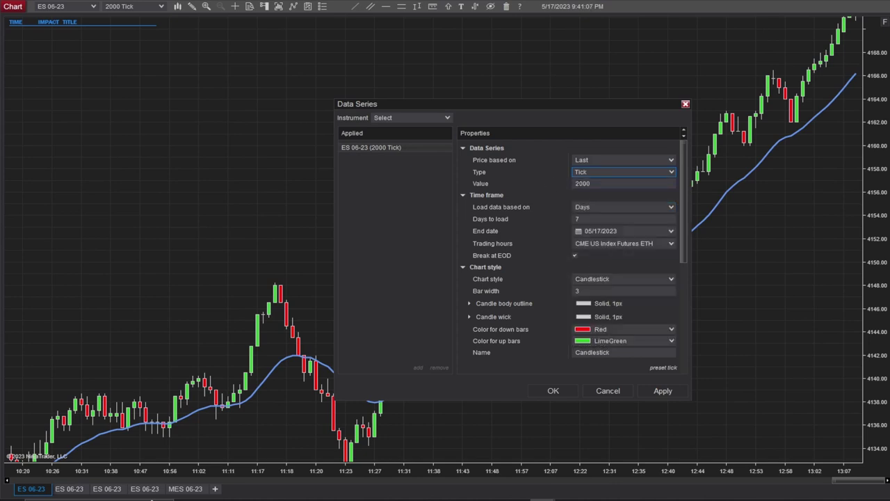
click(615, 397)
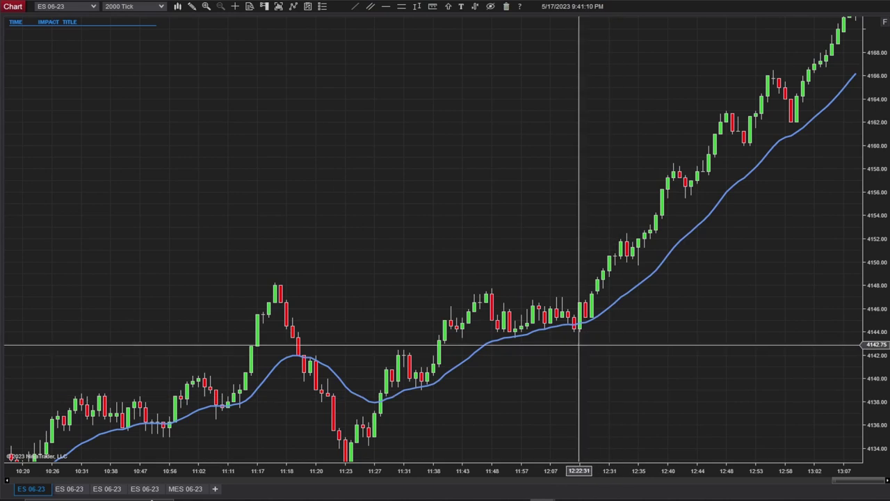
- Look at the preset chart intervals without choosing one, and reopen the Data Series settings
click(160, 7)
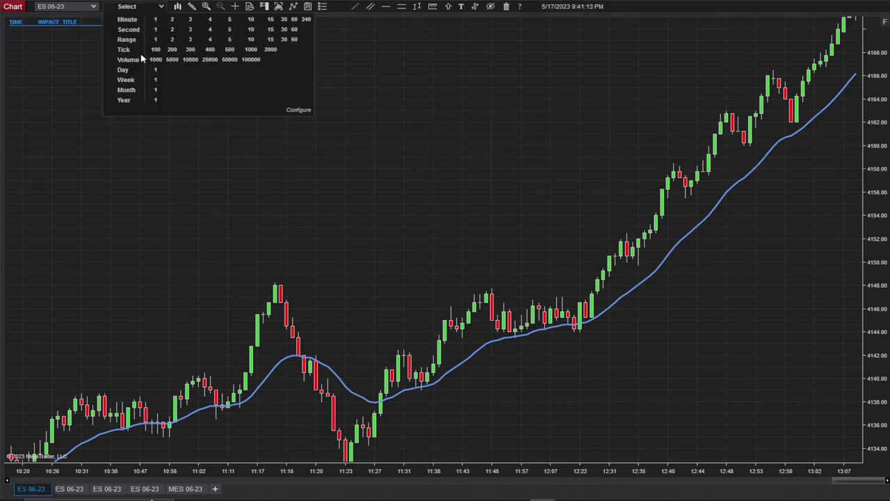
click(360, 71)
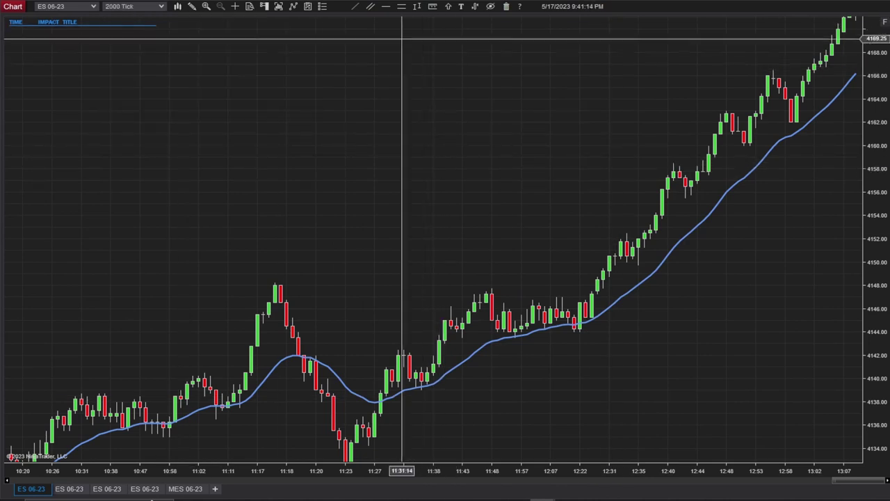
click(279, 7)
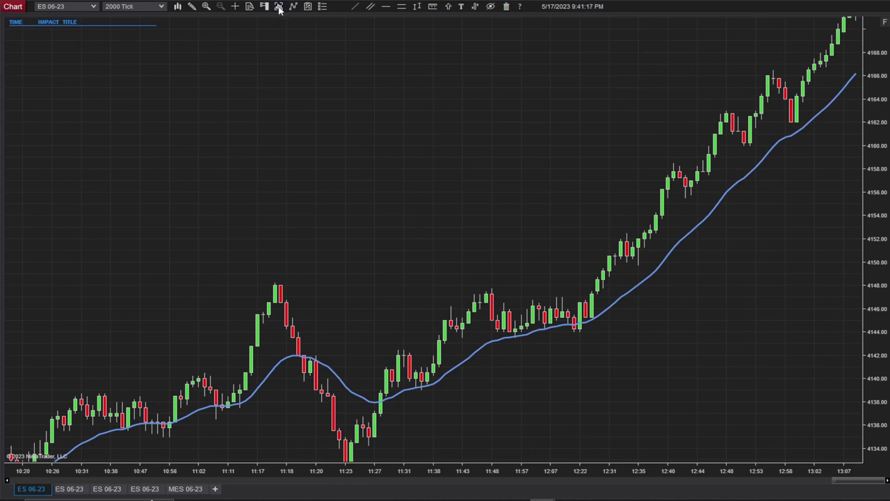